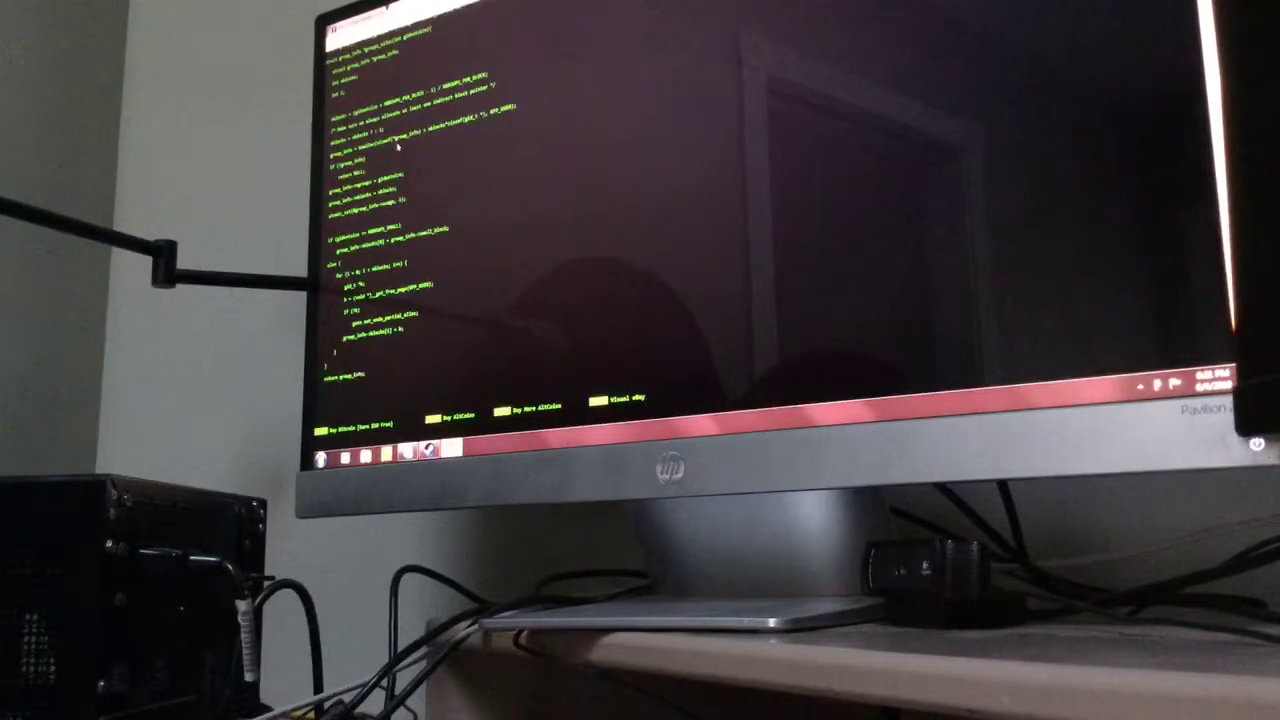
- Add a new line of fake code, then raise the red ACCESS DENIED banner with Caps Lock
key(Return)
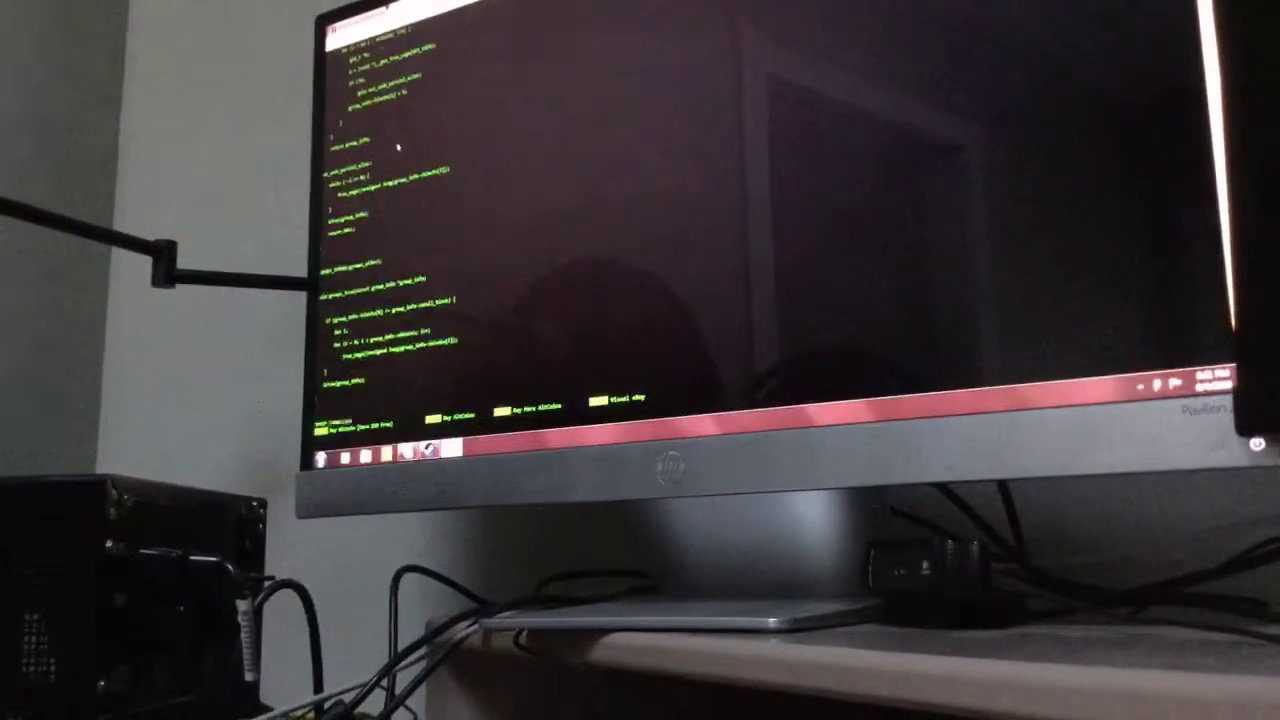
scroll(398, 148, down, 1)
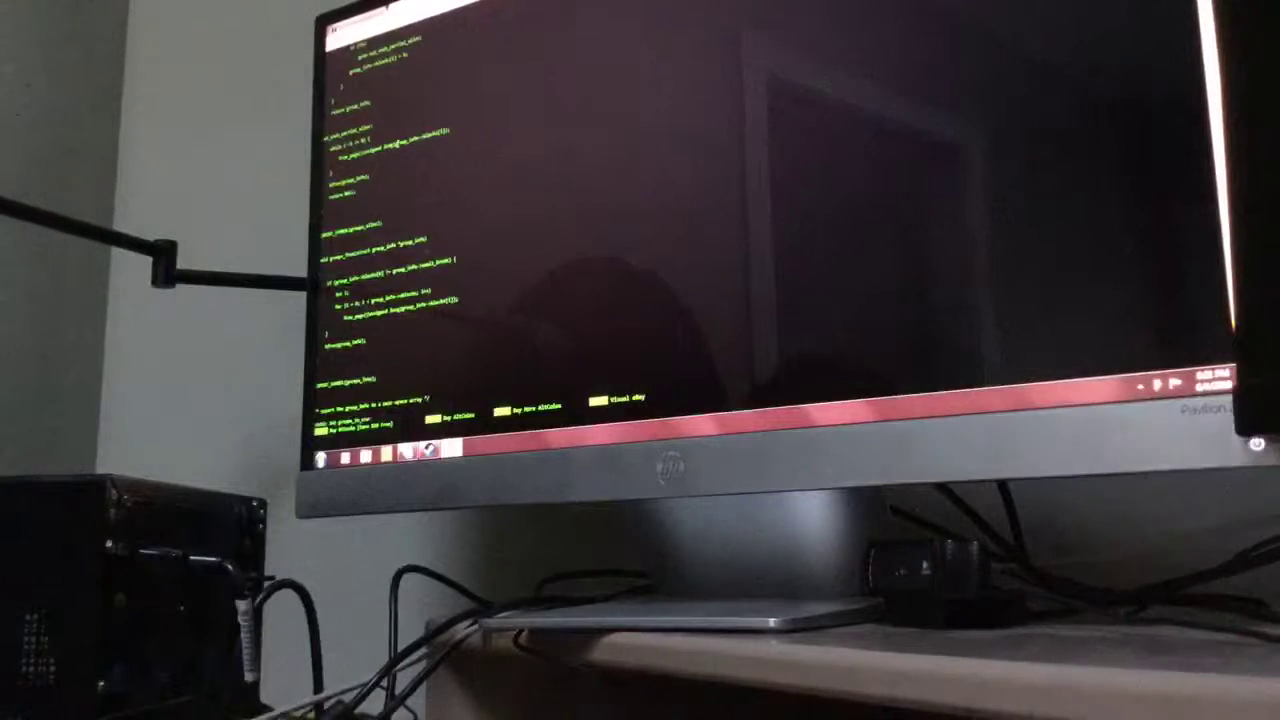
scroll(398, 148, down, 1)
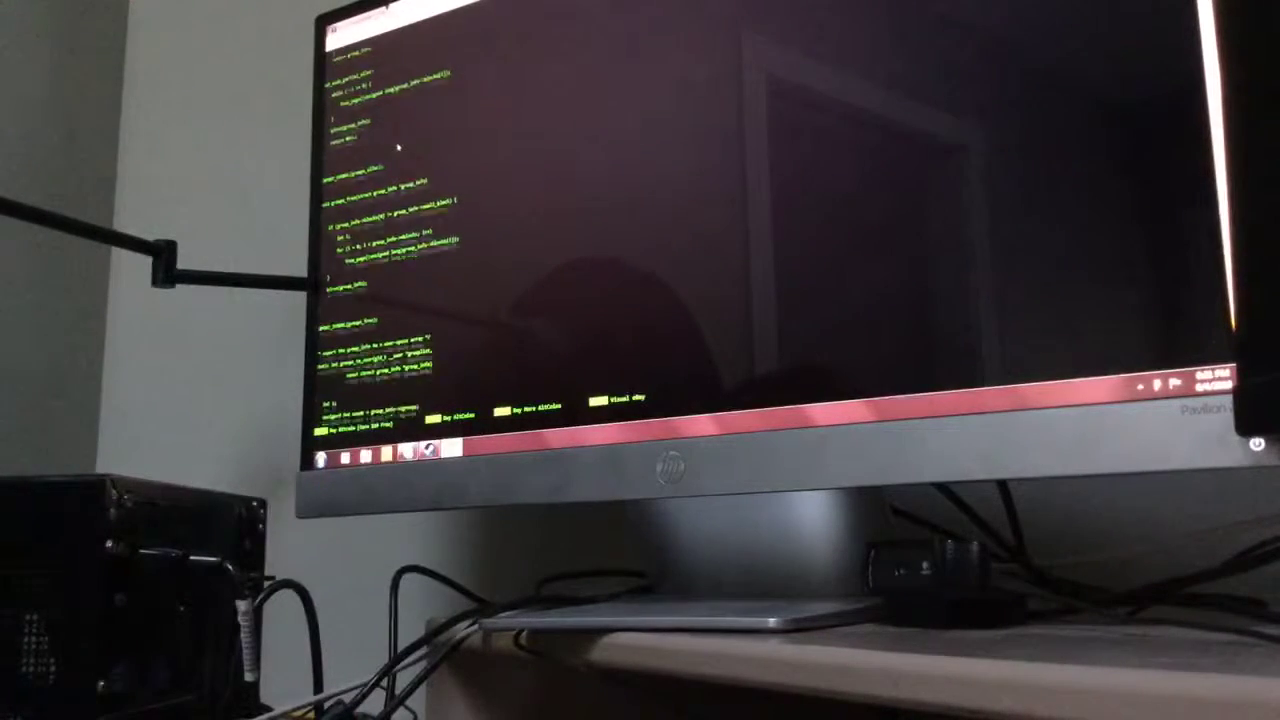
scroll(398, 148, down, 1)
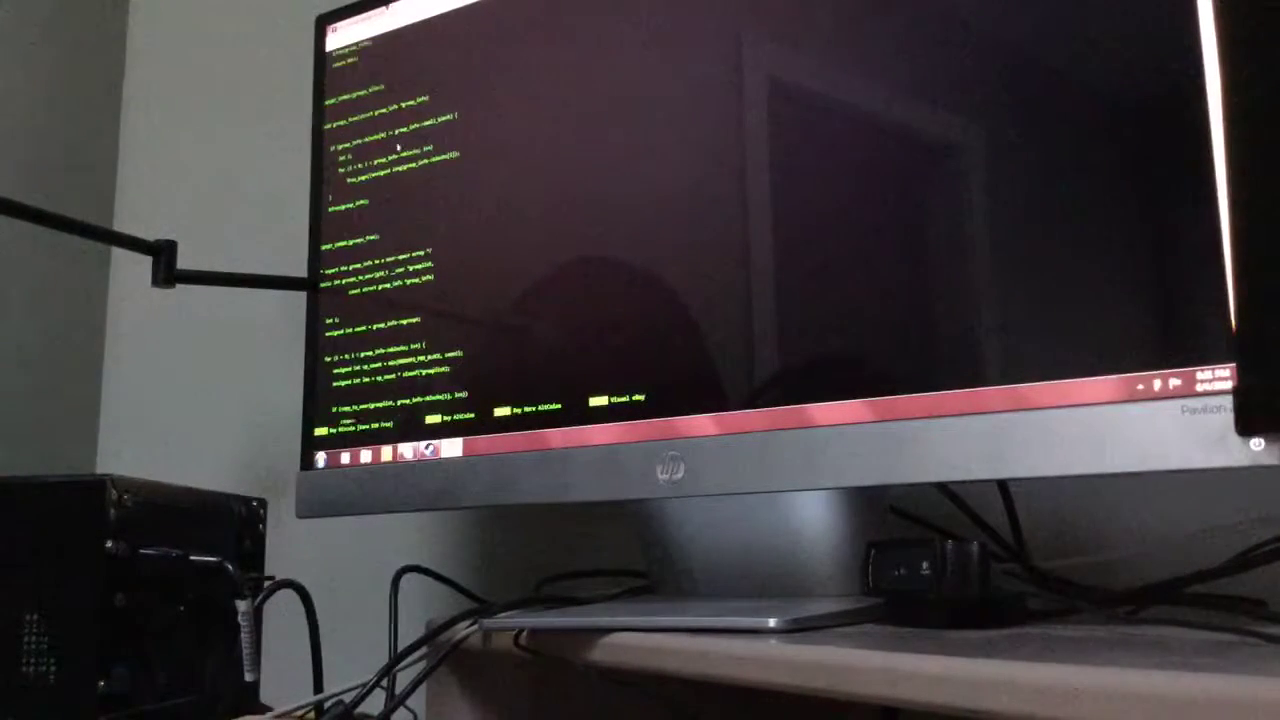
scroll(398, 148, down, 1)
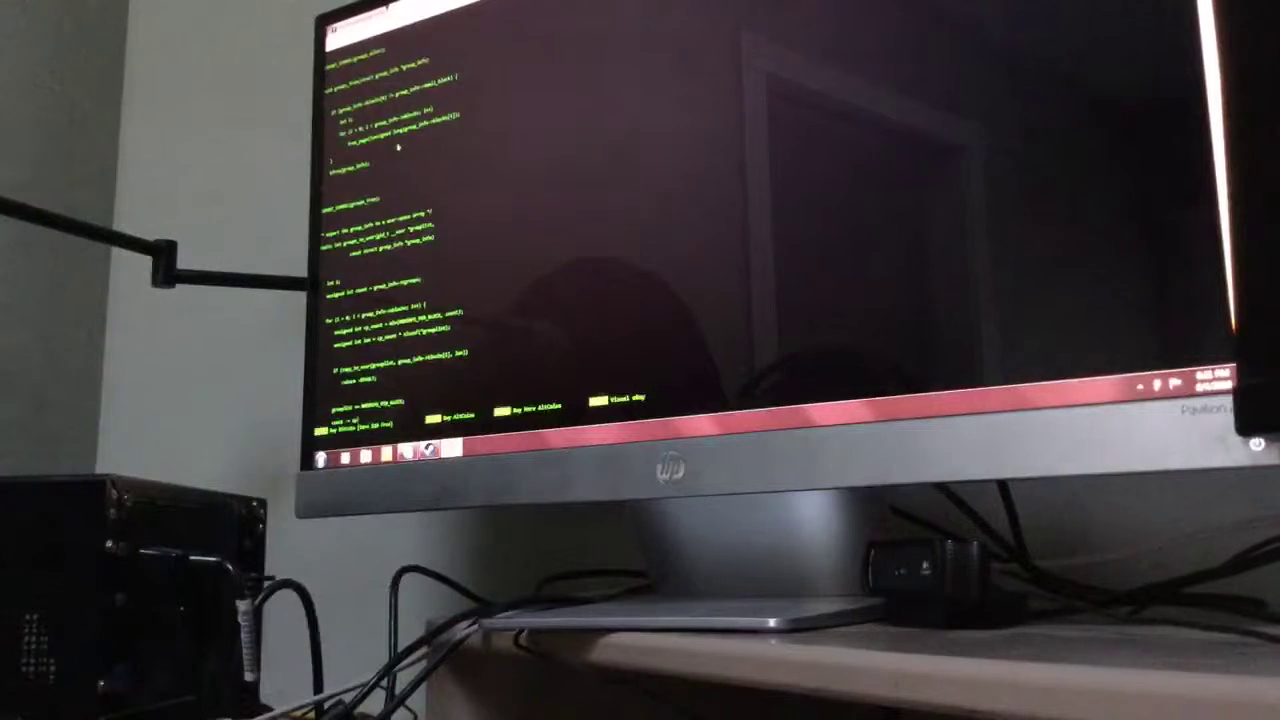
scroll(398, 148, down, 1)
scroll(398, 148, down, 2)
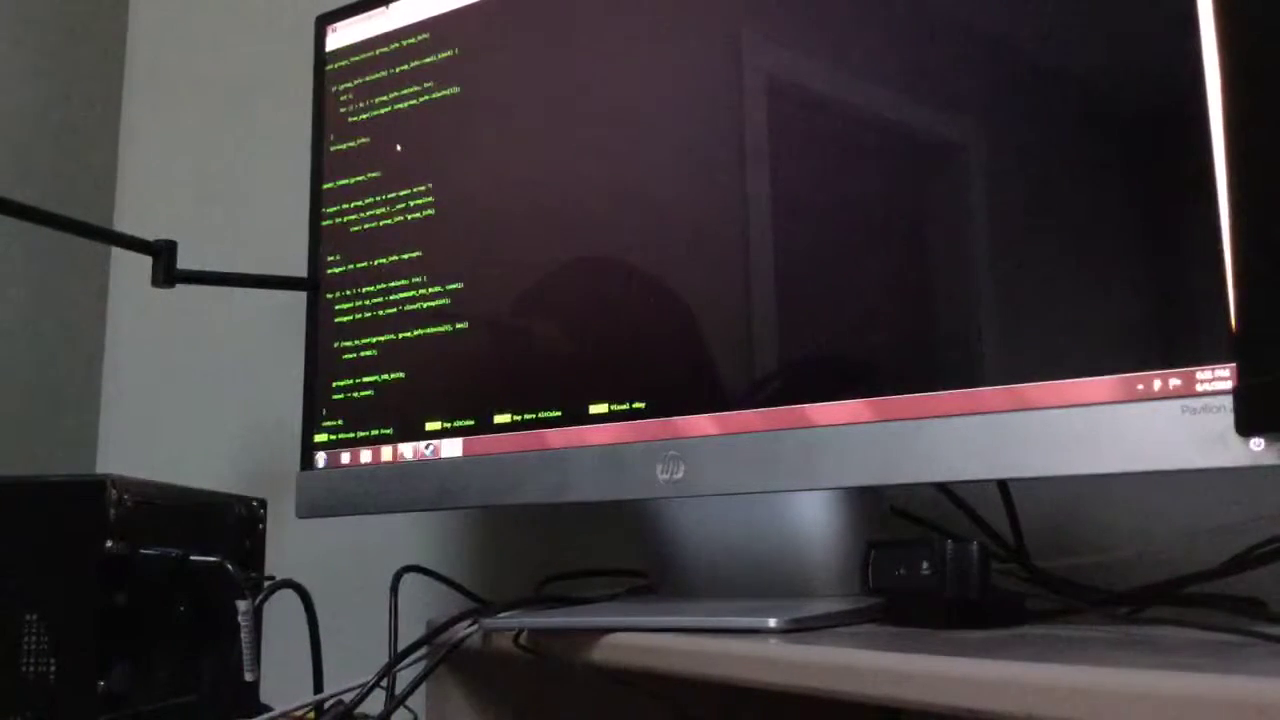
scroll(398, 148, down, 1)
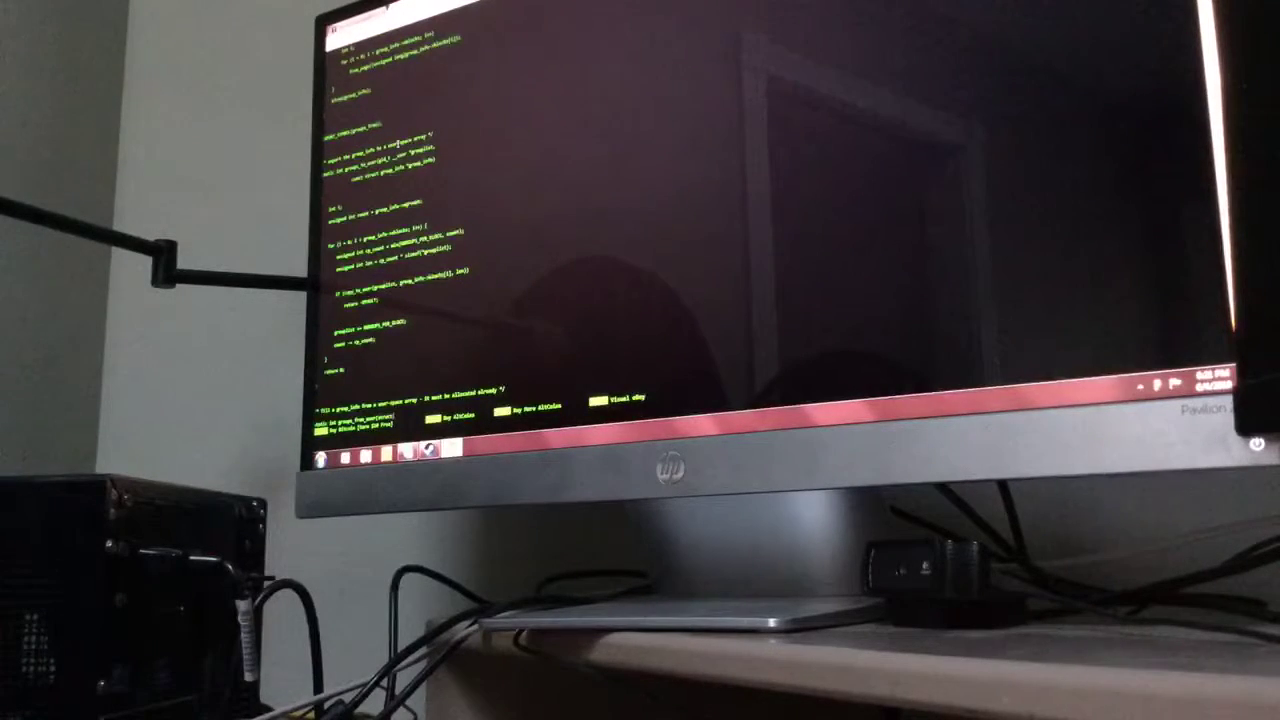
scroll(398, 148, down, 1)
scroll(398, 148, down, 1)
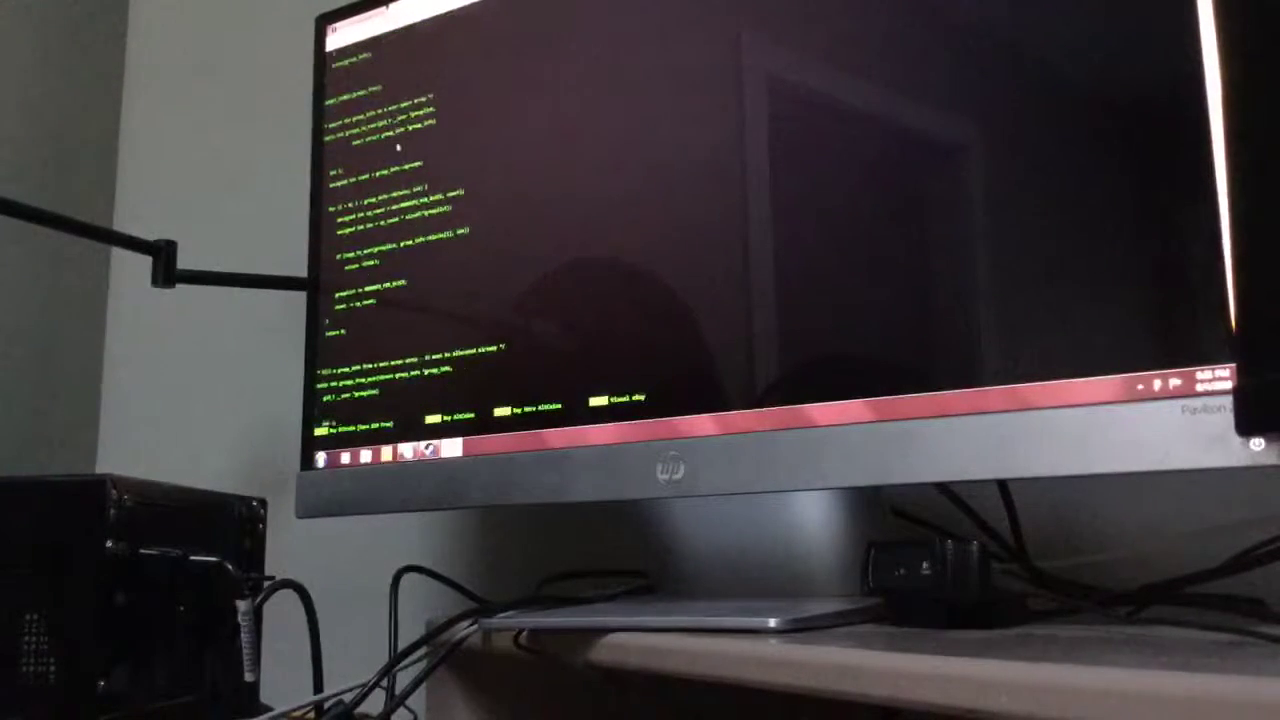
scroll(398, 148, down, 1)
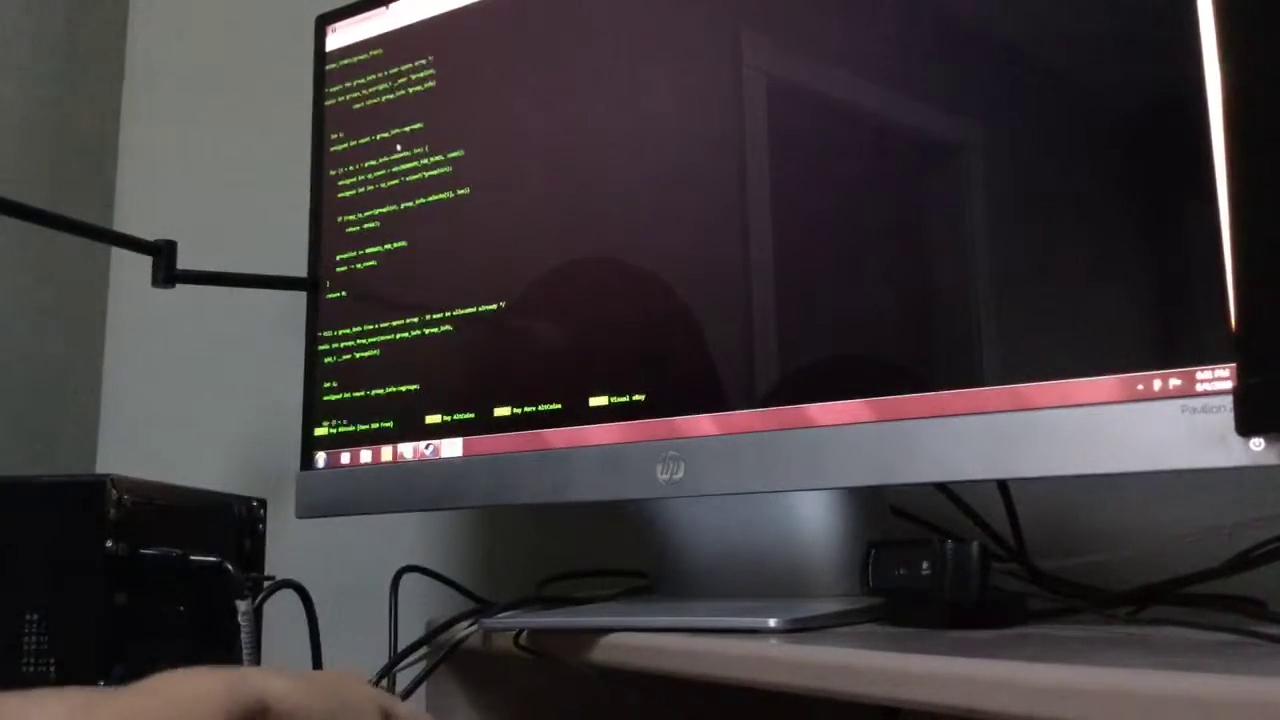
scroll(398, 148, down, 1)
key(Caps_Lock)
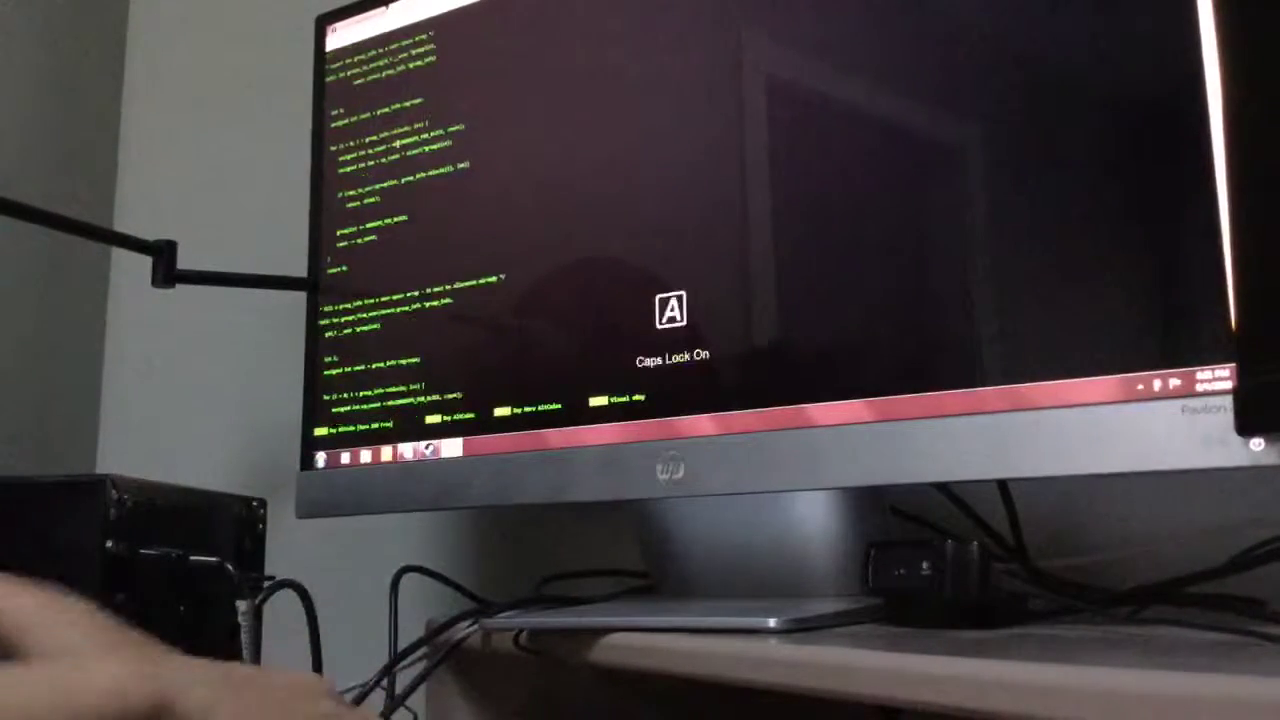
key(Caps_Lock)
key(Caps_Lock)
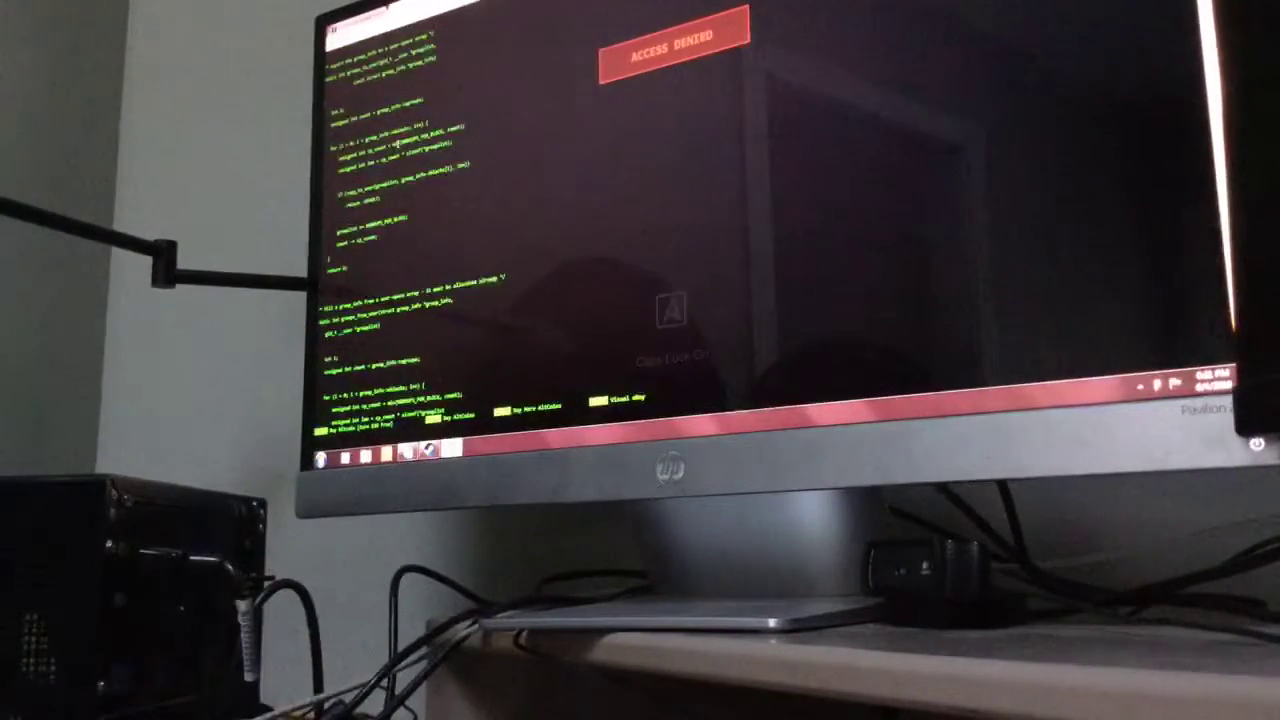
scroll(398, 148, down, 1)
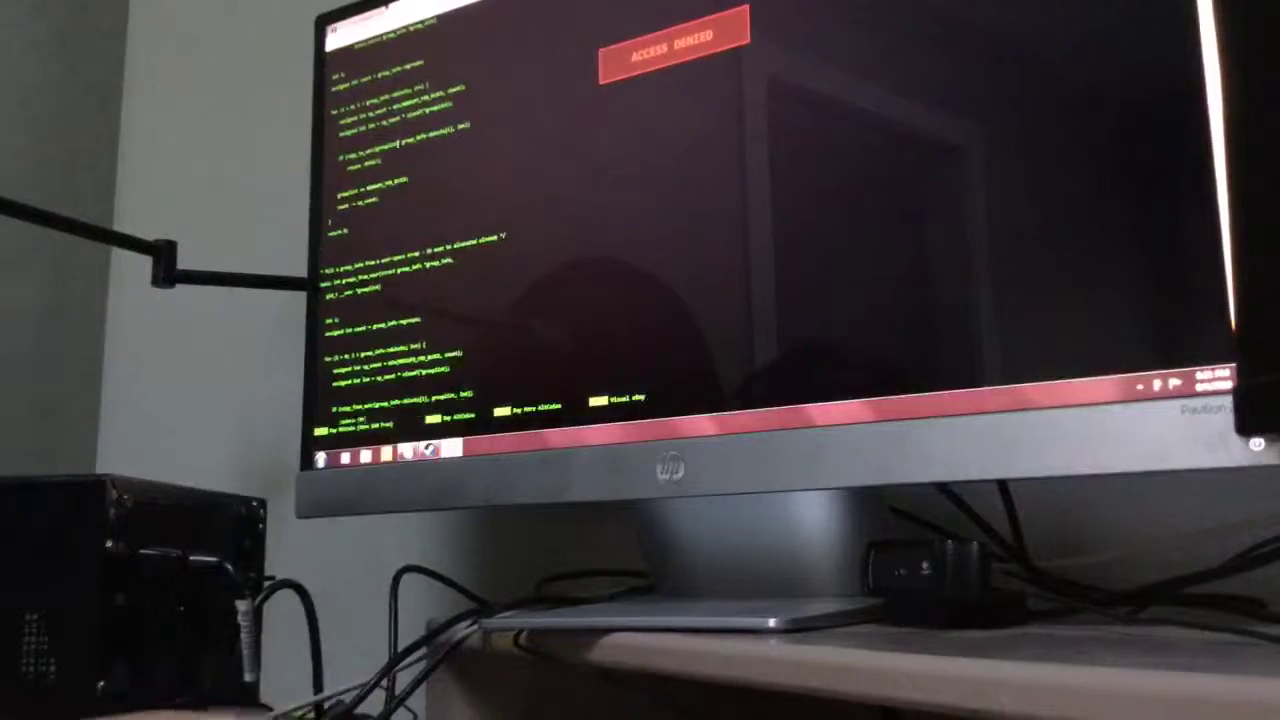
scroll(398, 148, down, 2)
scroll(398, 148, down, 2)
scroll(398, 148, down, 2)
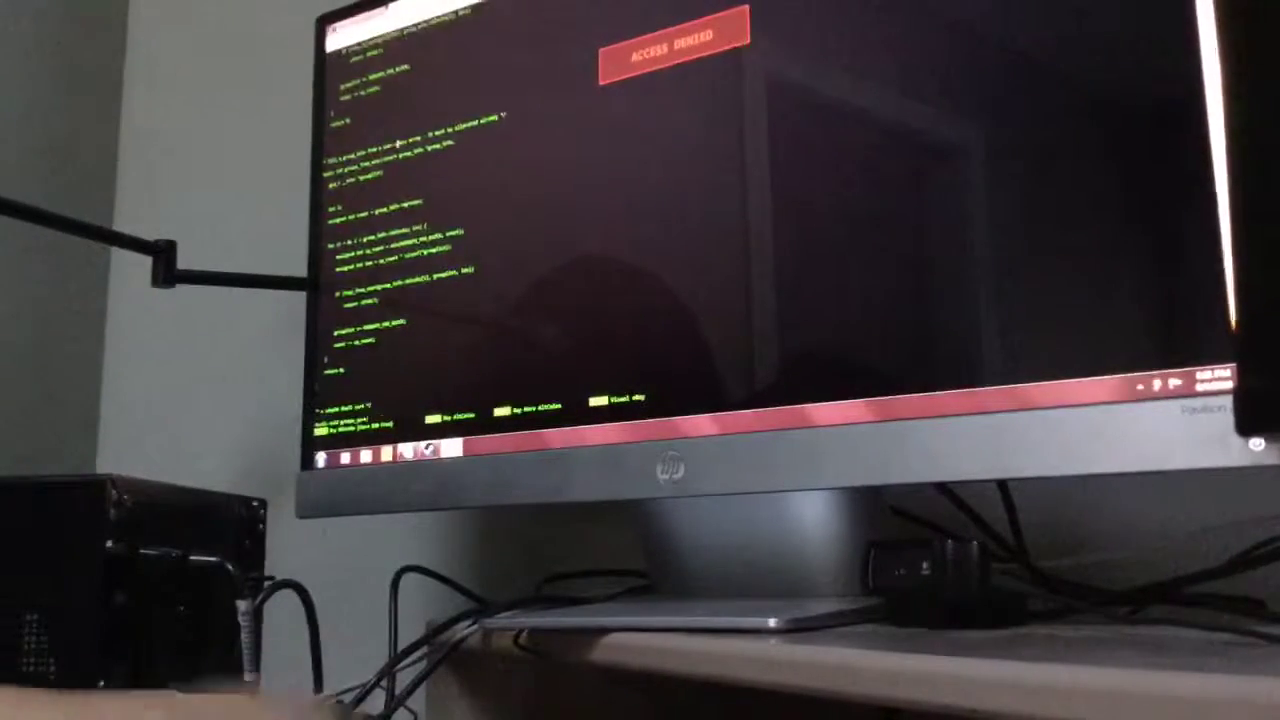
scroll(398, 148, down, 2)
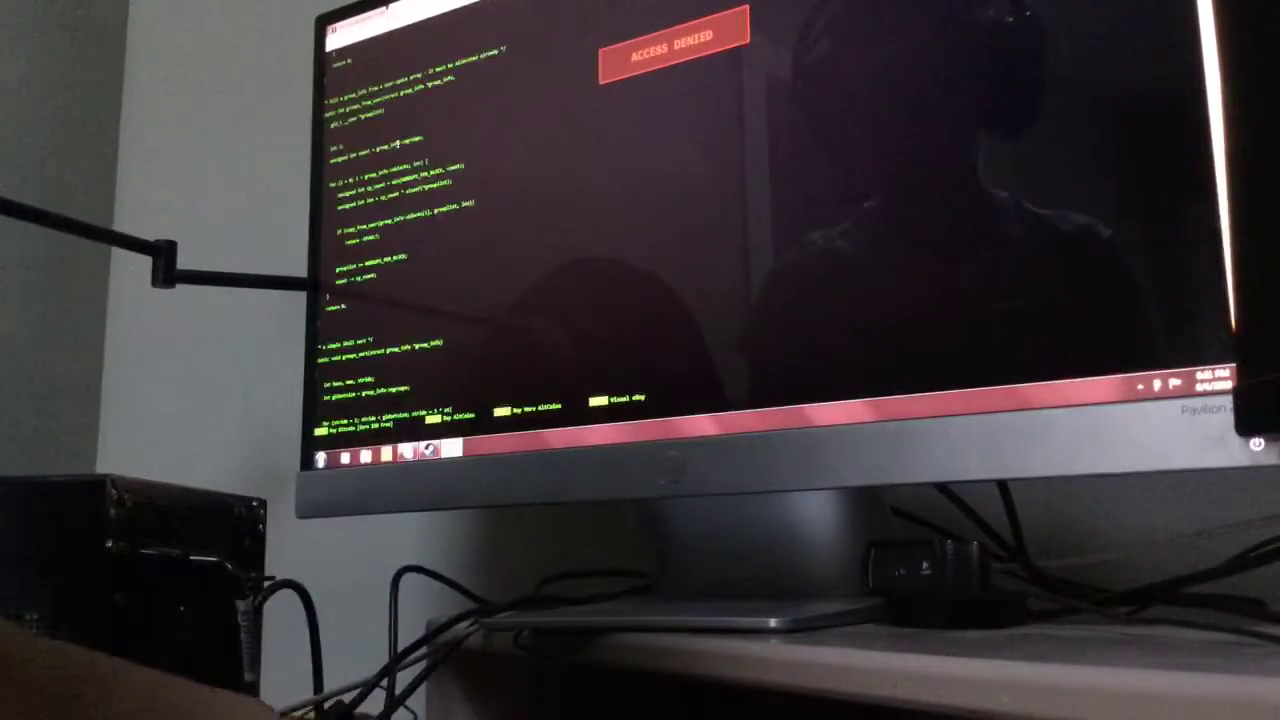
- Generate more green loop and function code lines under the ACCESS DENIED banner
key(Caps_Lock)
key(Caps_Lock)
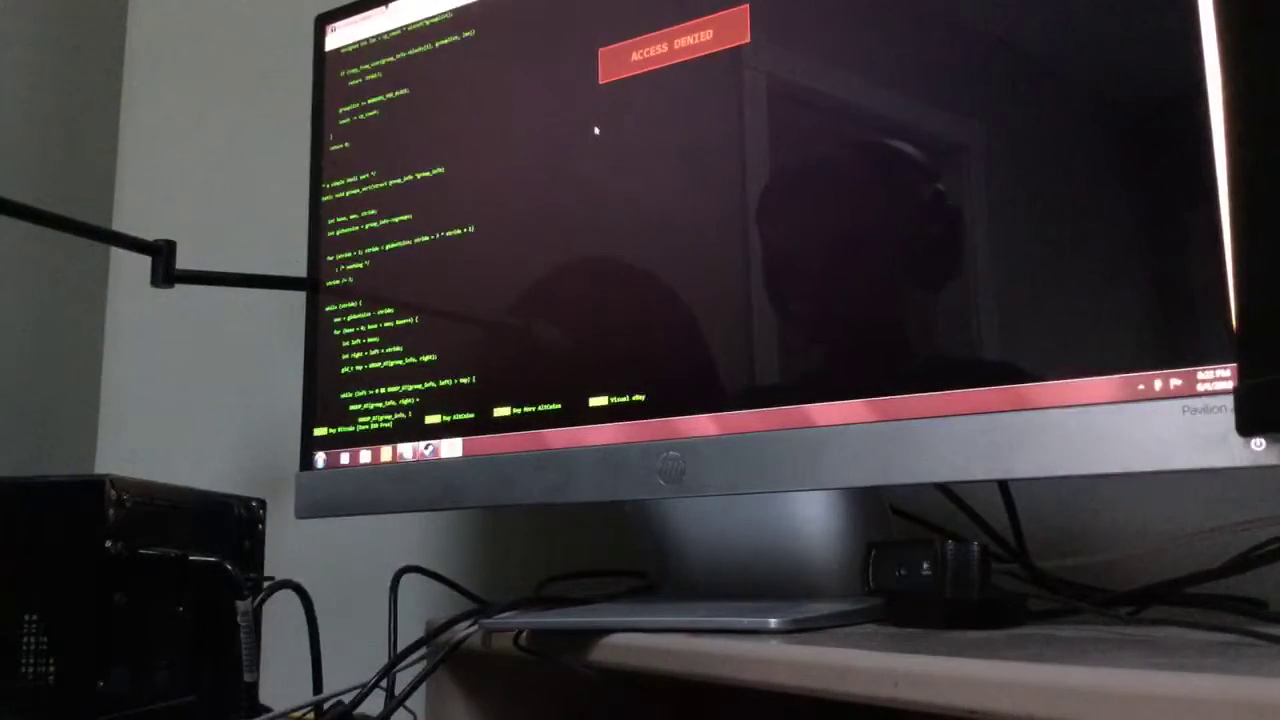
key(Caps_Lock)
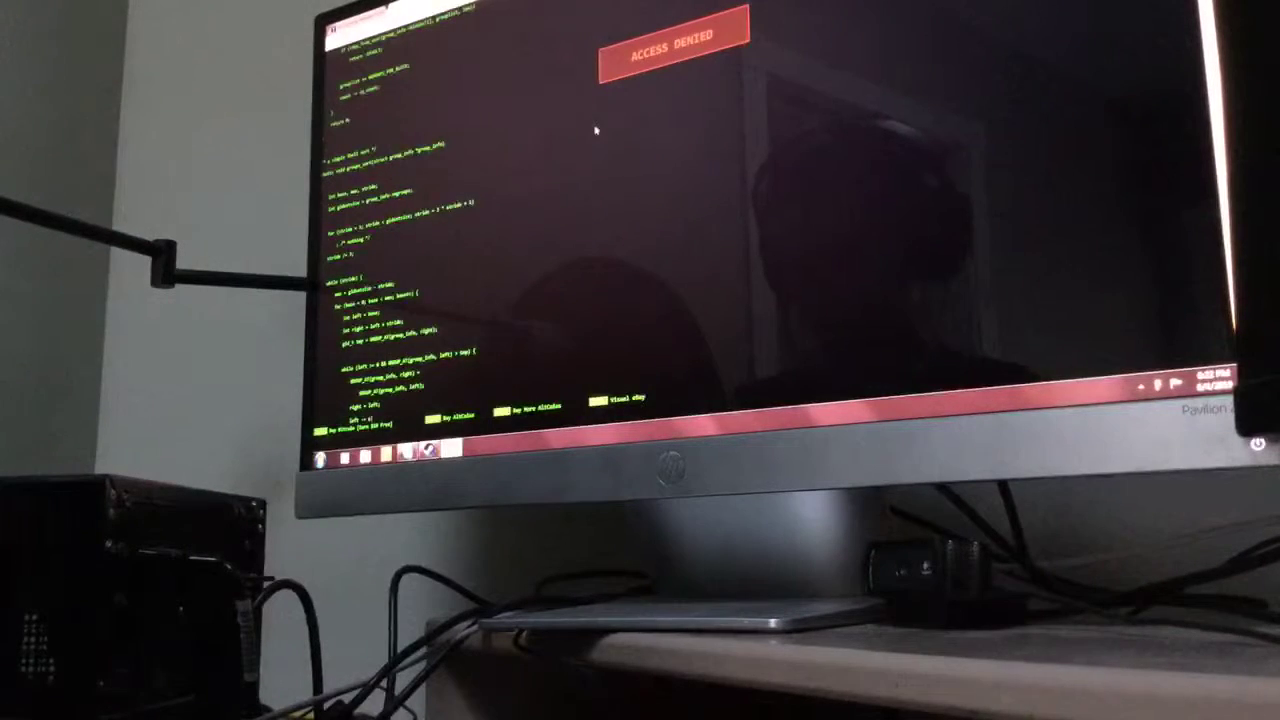
key(space)
key(space)
key(space)
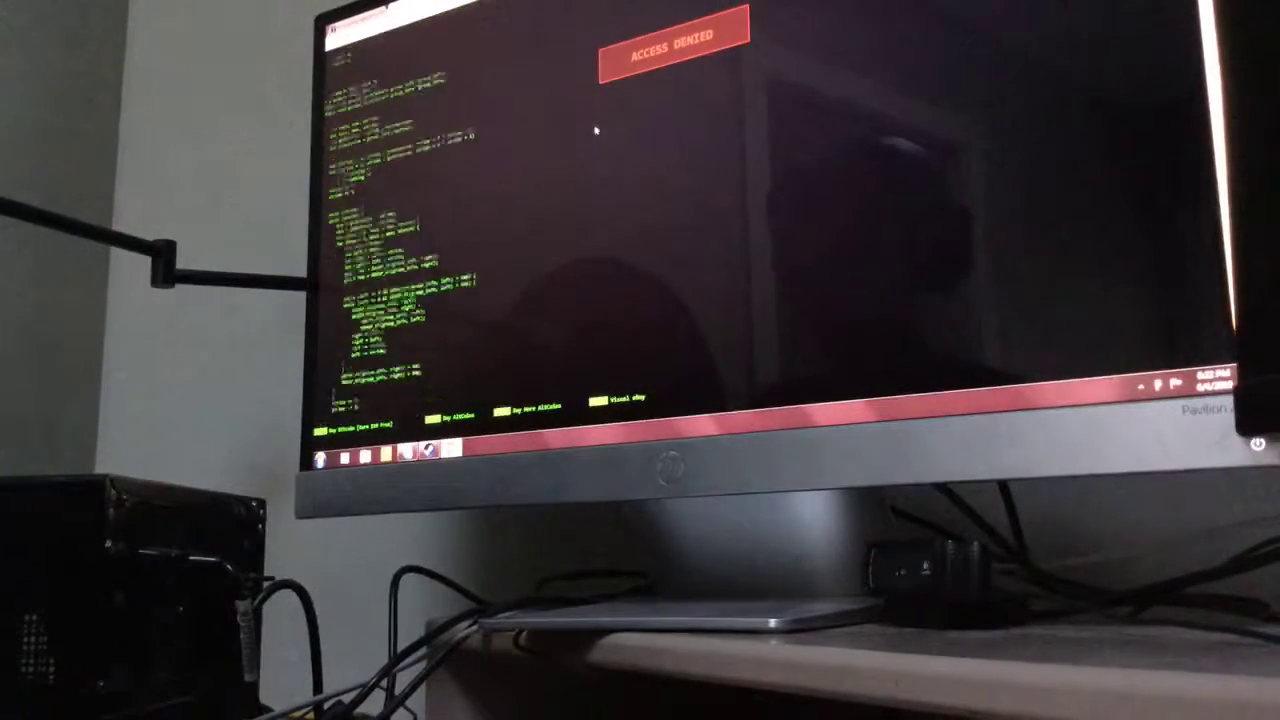
key(space)
key(space)
key(space)
key(space)
key(space)
key(space)
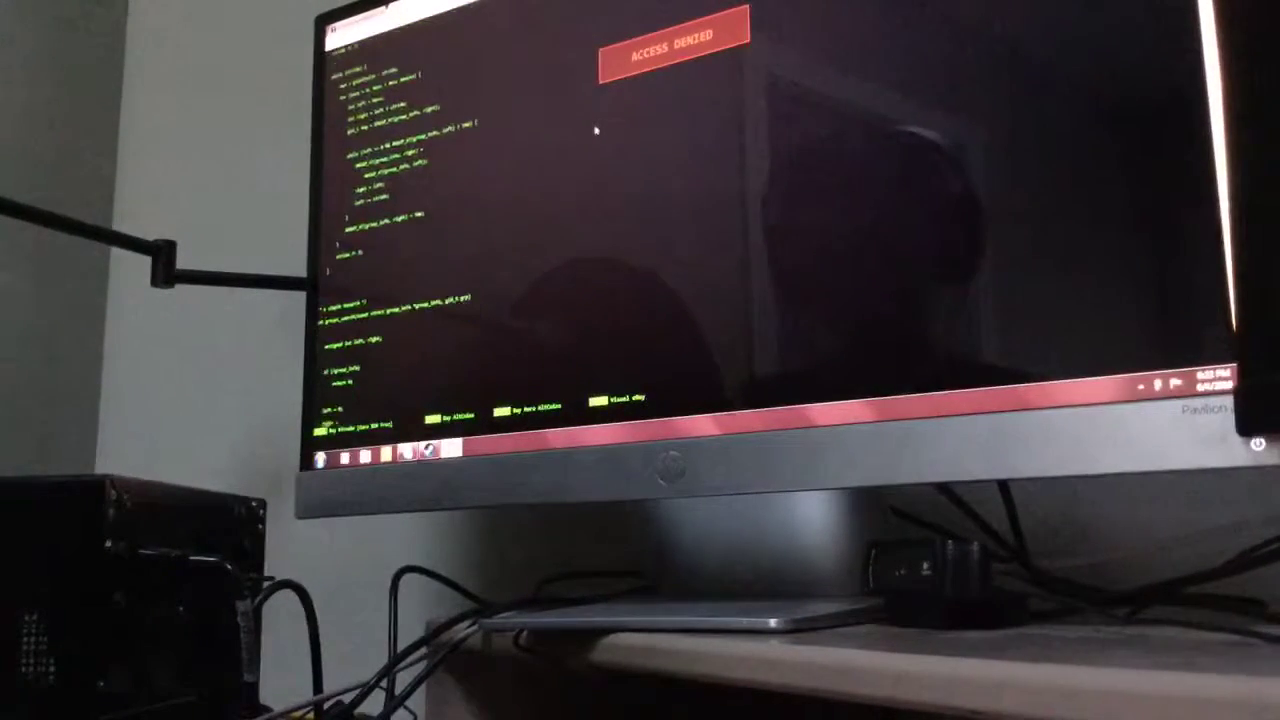
key(space)
key(space)
key(space)
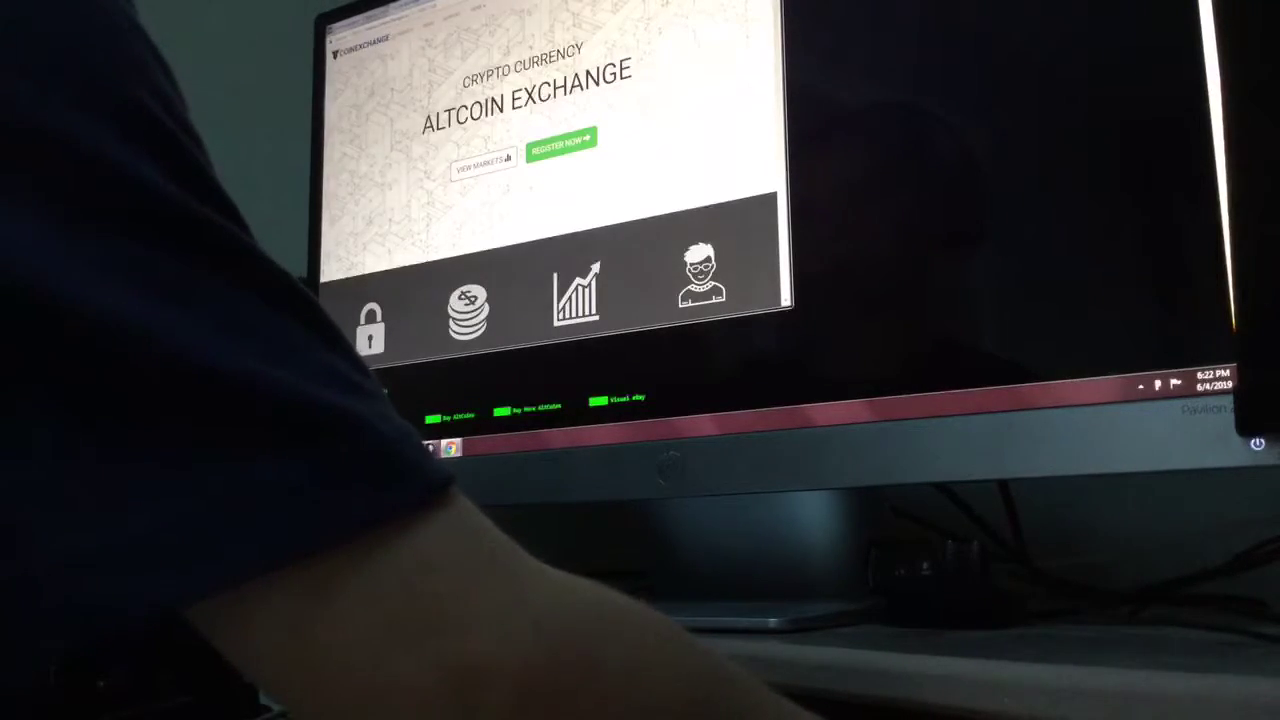
- Switch away from the Altcoin Exchange page back to the Hacker Typer window
key(alt+Tab)
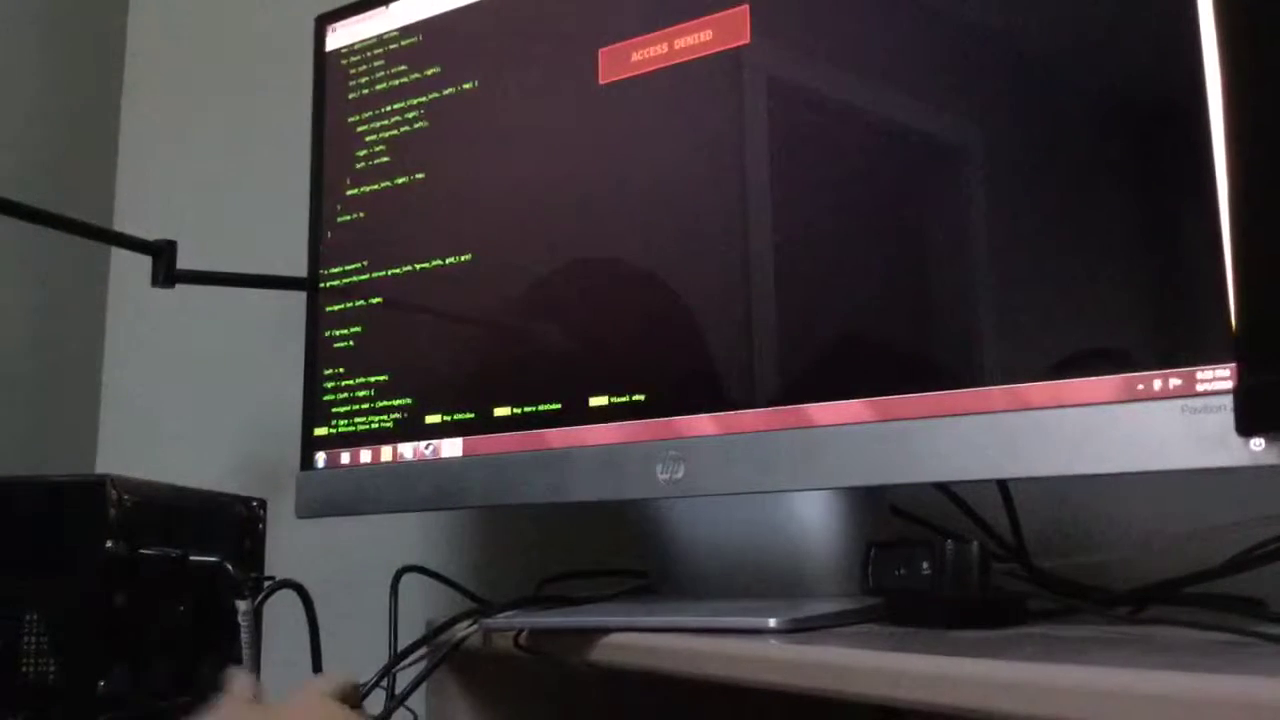
scroll(450, 250, down, 3)
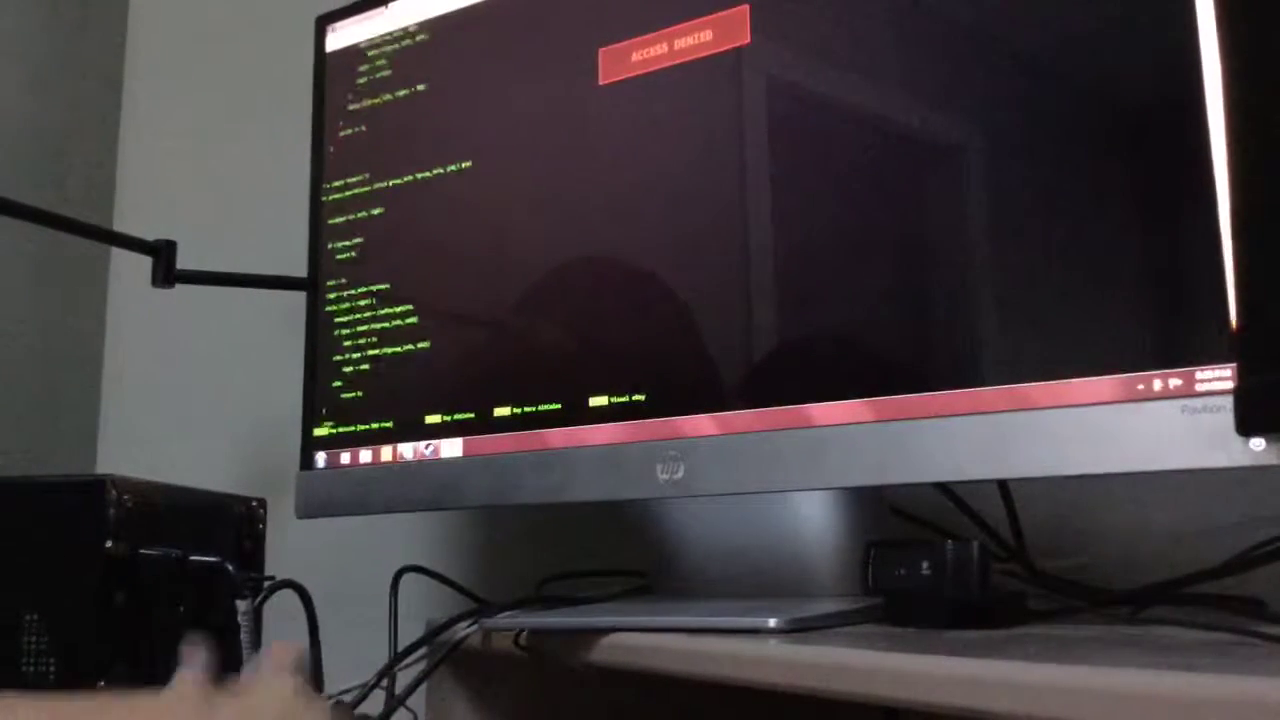
scroll(450, 250, down, 2)
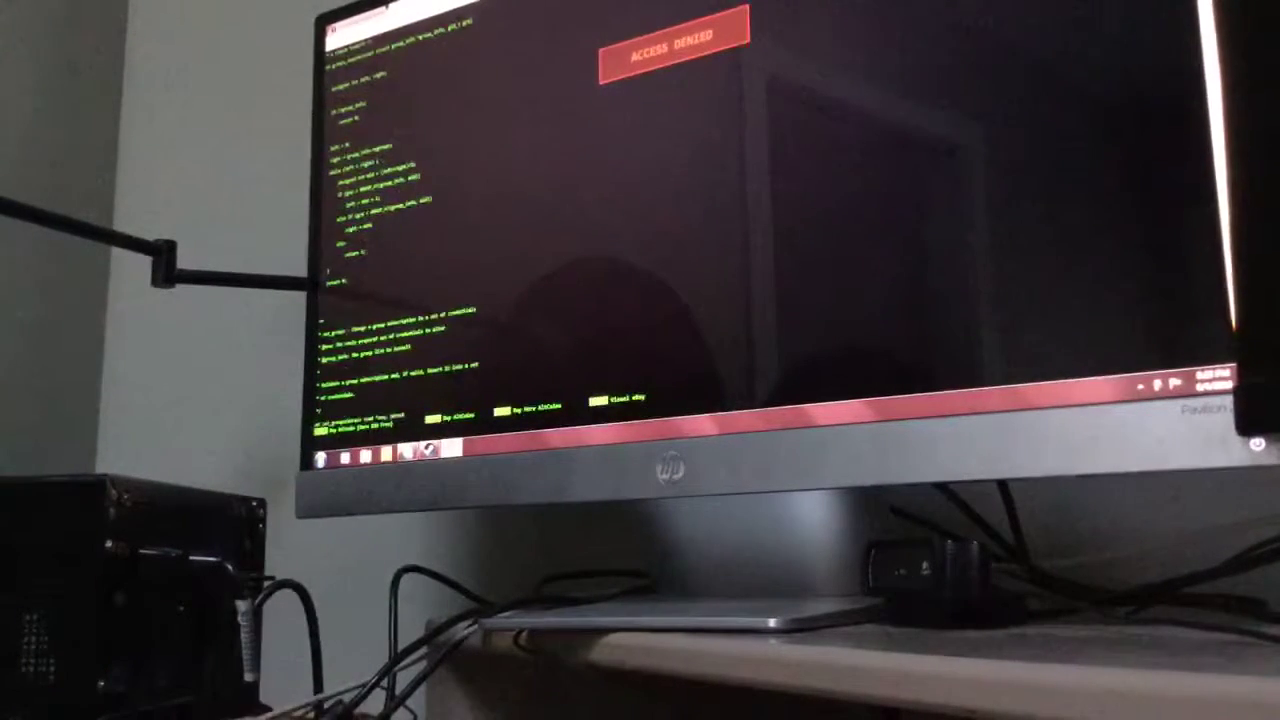
scroll(450, 250, down, 1)
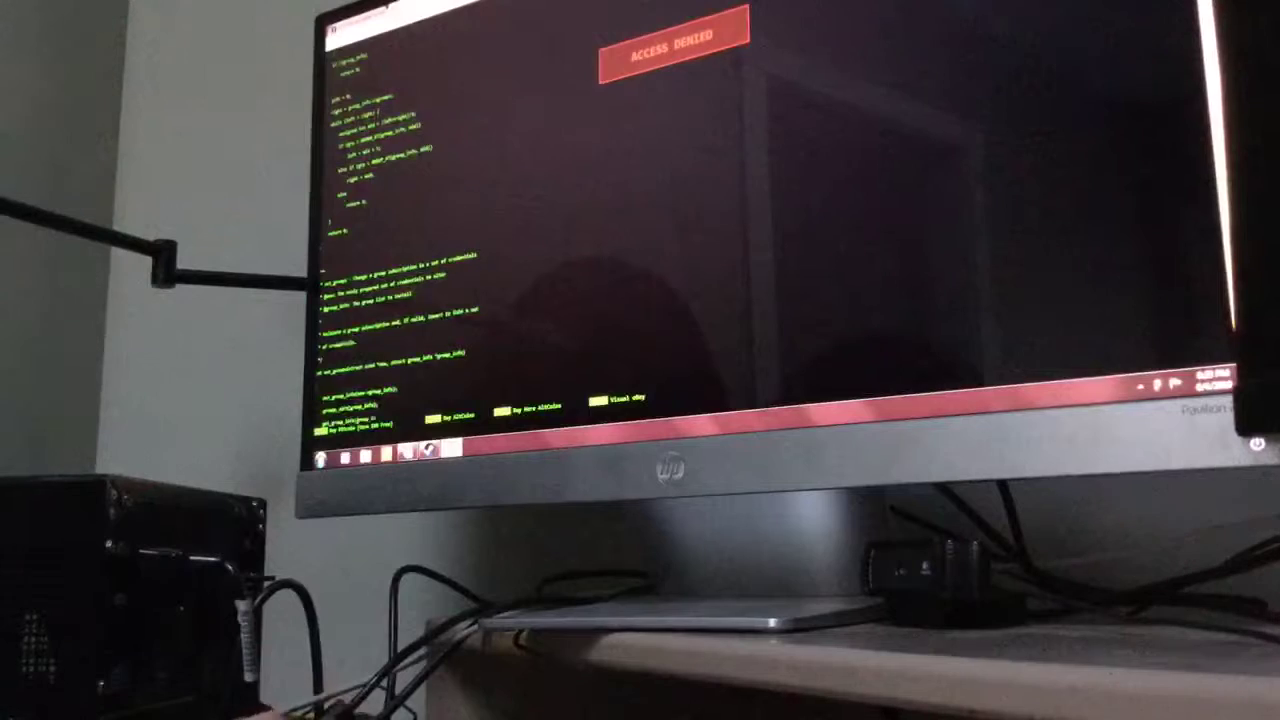
scroll(450, 250, down, 1)
scroll(450, 250, down, 1)
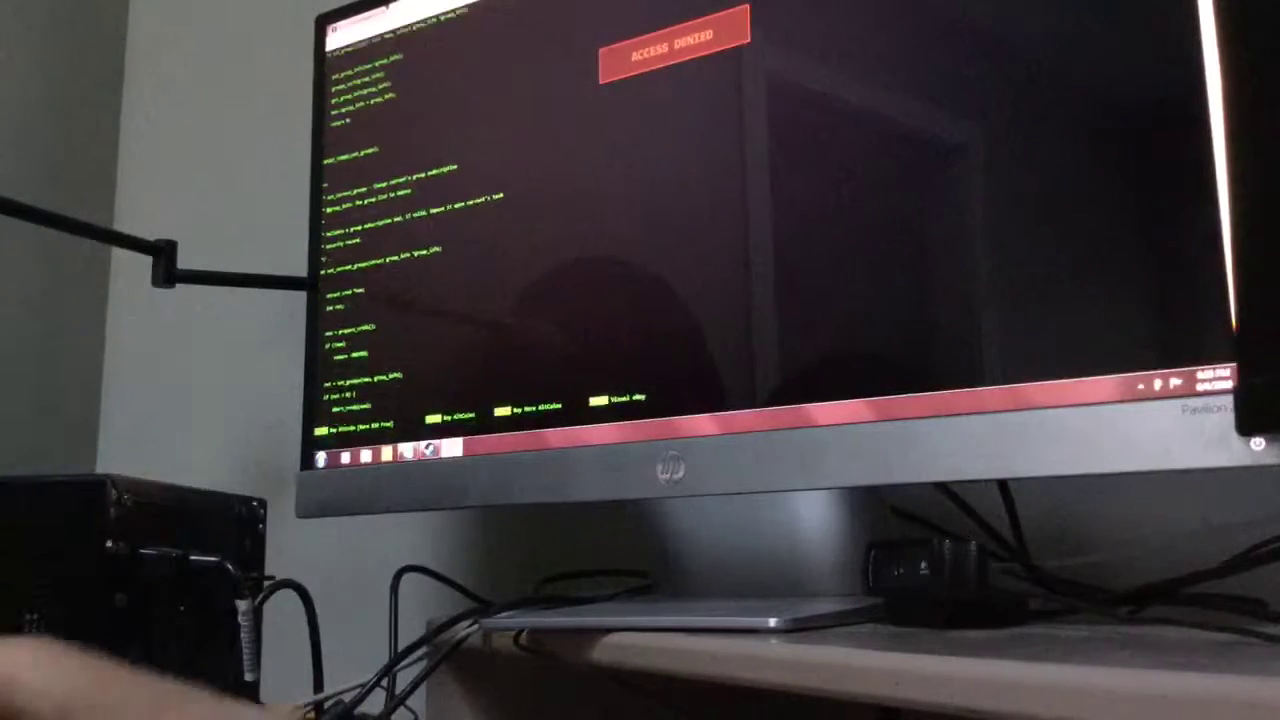
scroll(450, 250, down, 3)
scroll(450, 250, down, 2)
scroll(450, 250, down, 2)
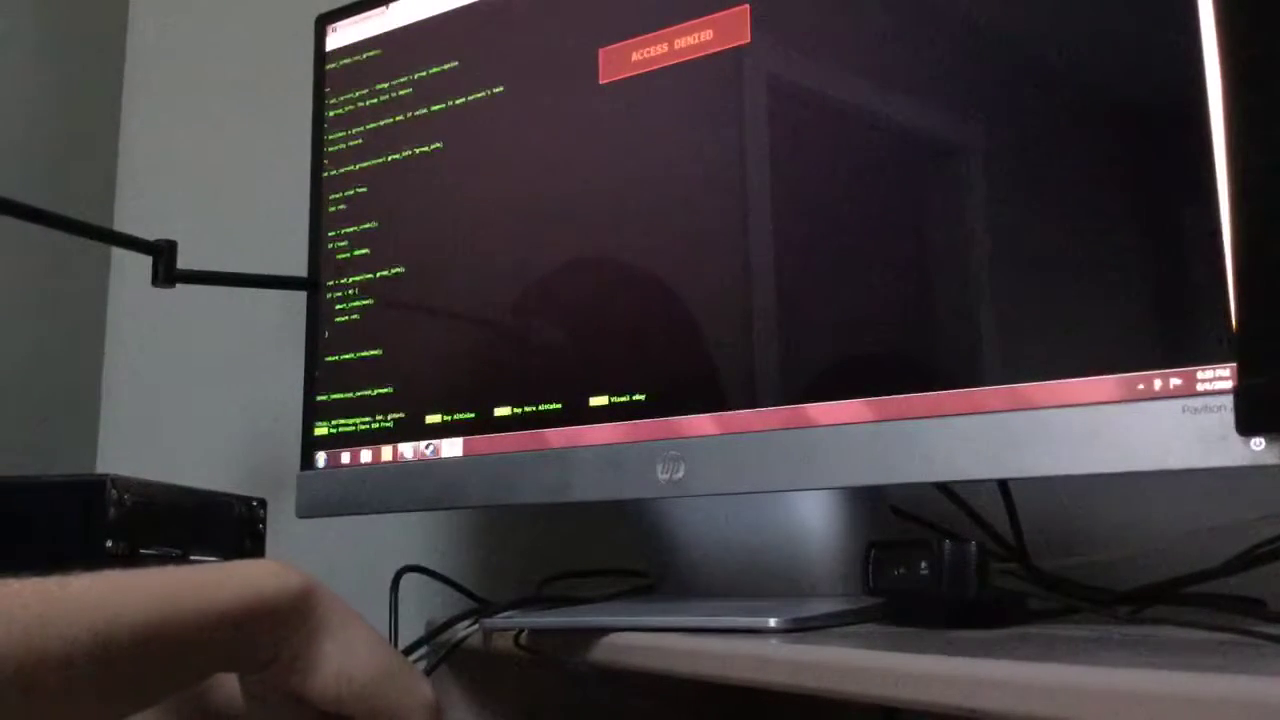
scroll(450, 250, down, 2)
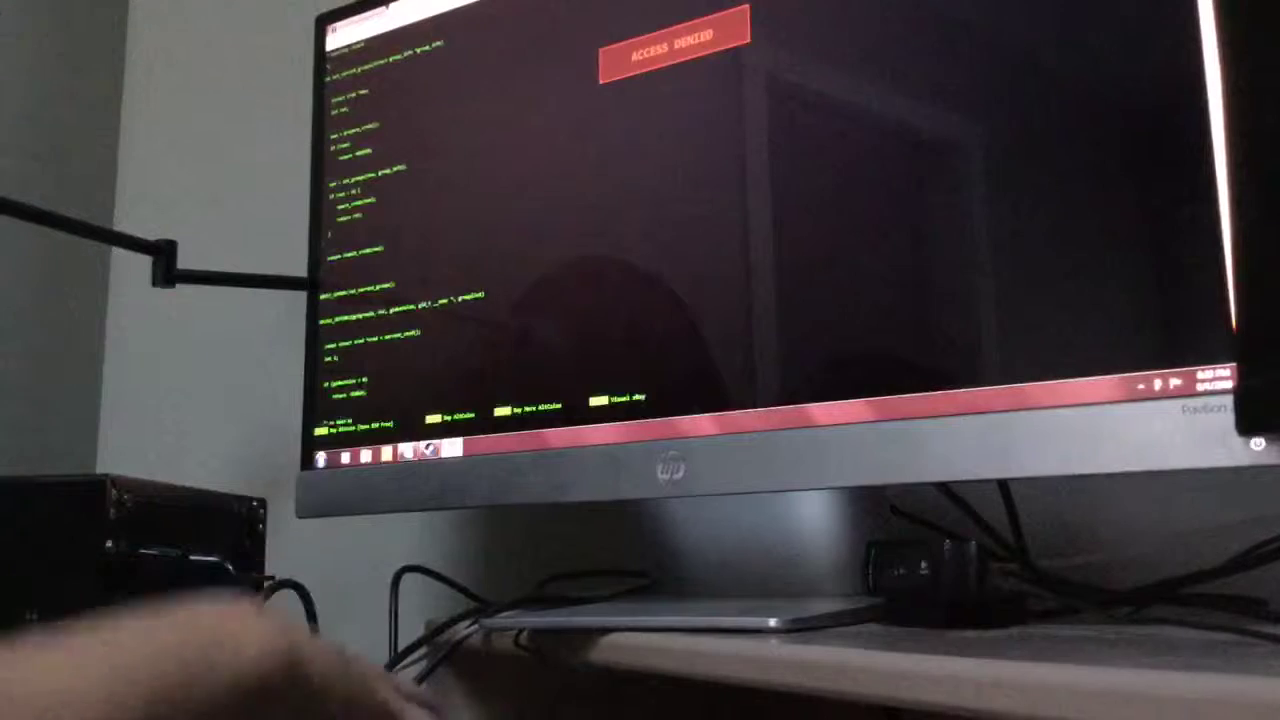
scroll(450, 250, down, 2)
scroll(450, 250, down, 2)
- Toggle Caps Lock while the code scrolls on under the ACCESS DENIED banner
key(Caps_Lock)
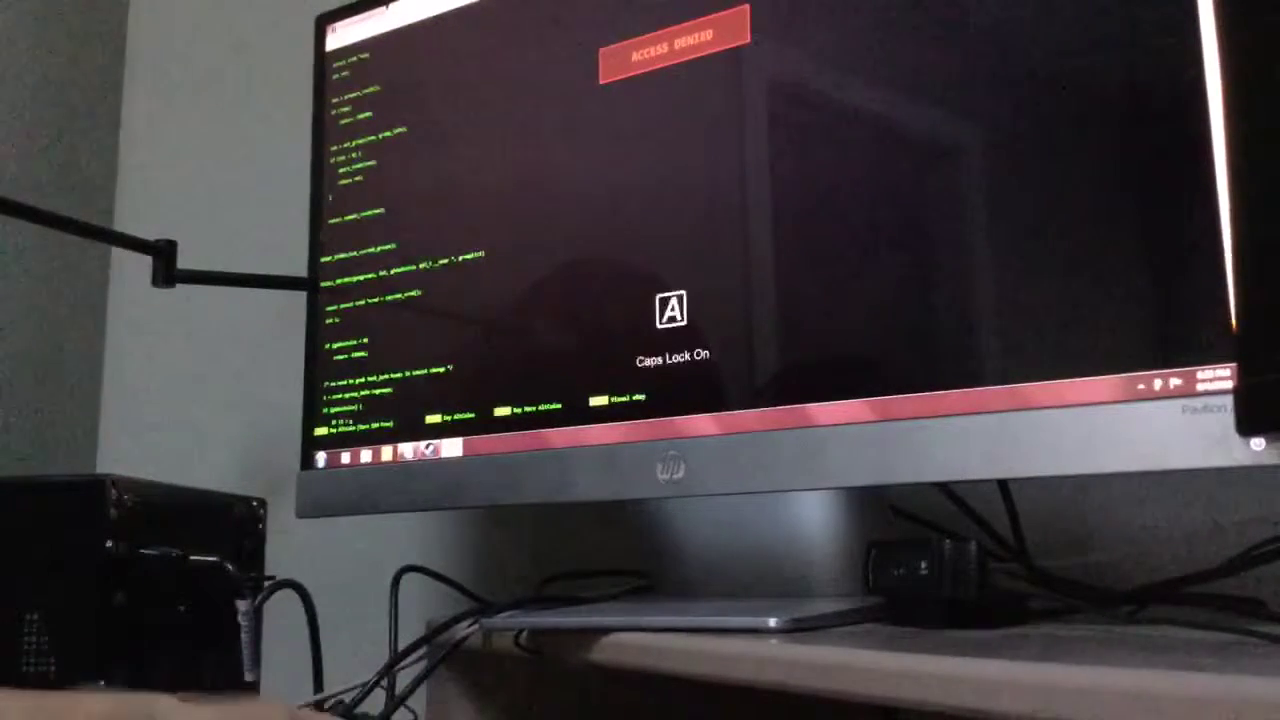